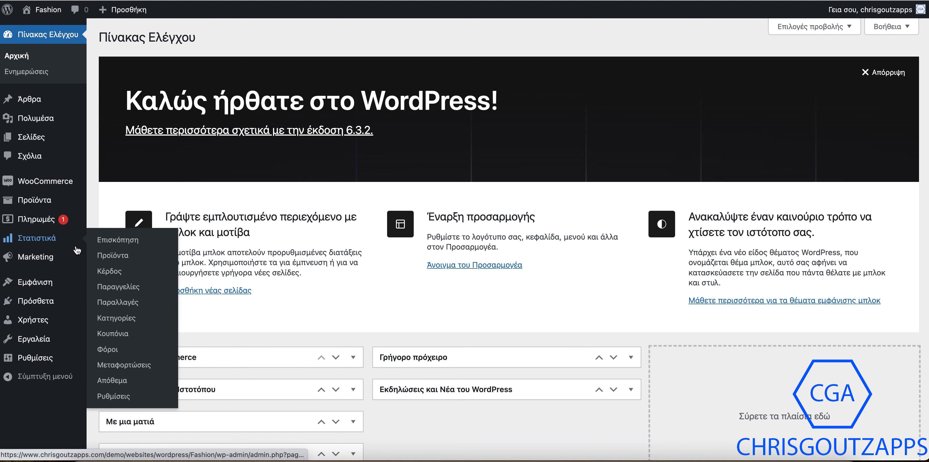
Step: Open the page for adding new plugins and look over the featured plugins
{"action": "mouse_move", "coordinate": [41, 289]}
{"action": "mouse_move", "coordinate": [42, 304]}
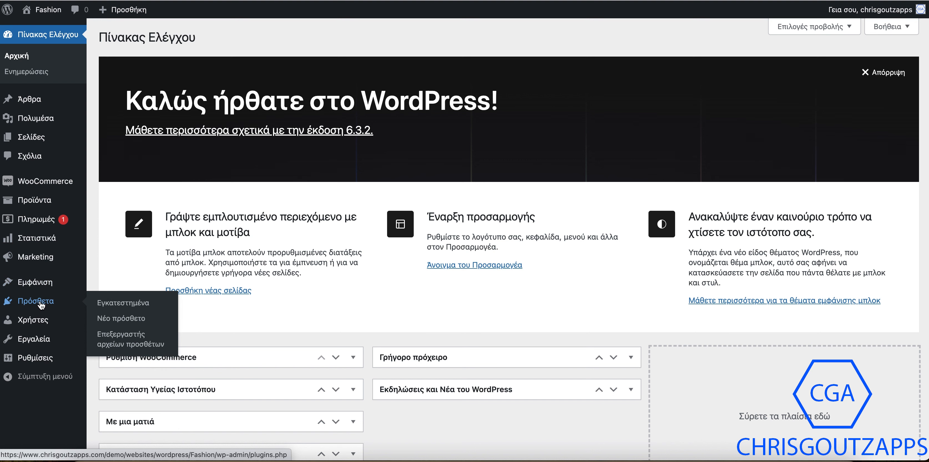
{"action": "left_click", "coordinate": [119, 320]}
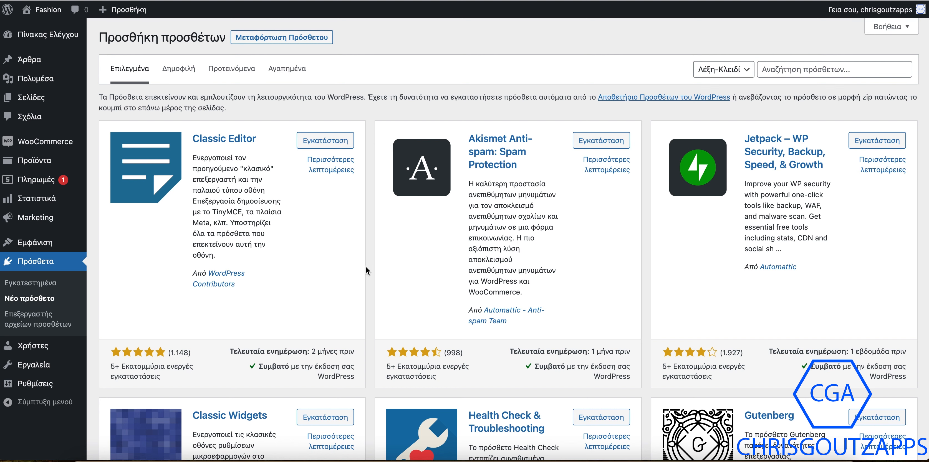
{"action": "scroll", "coordinate": [372, 290], "scroll_direction": "down", "scroll_amount": 5}
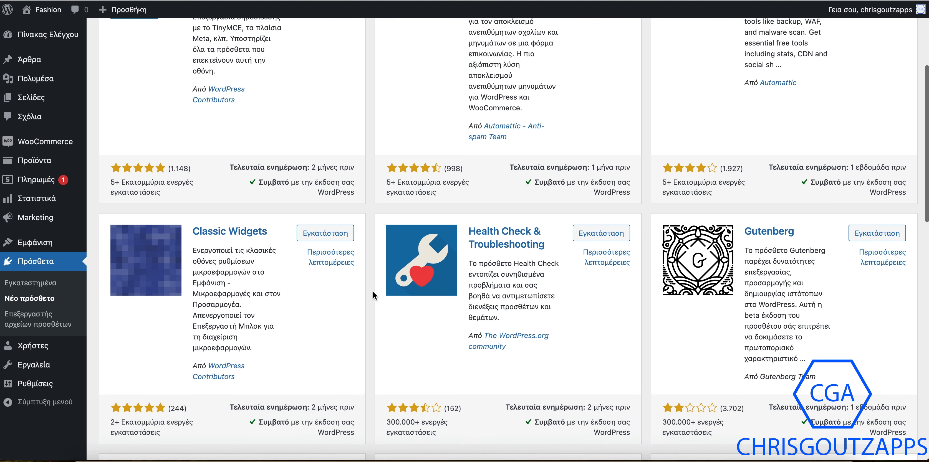
{"action": "scroll", "coordinate": [372, 291], "scroll_direction": "up", "scroll_amount": 6}
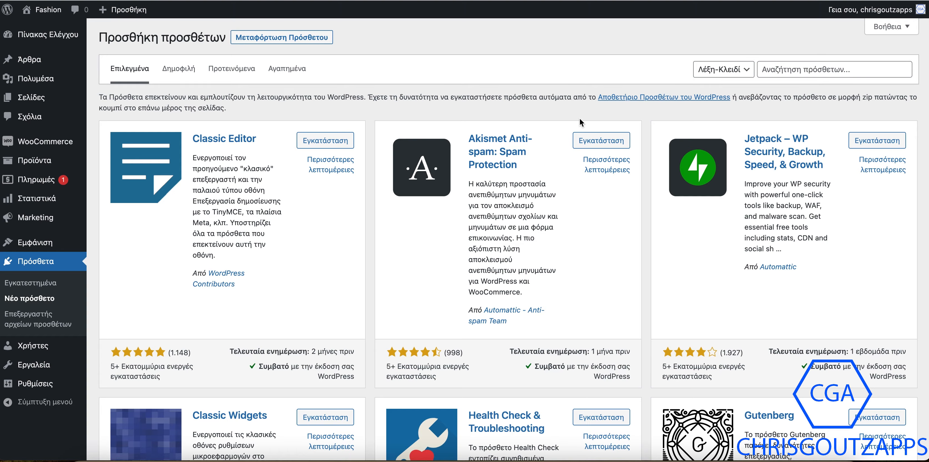
{"action": "scroll", "coordinate": [644, 270], "scroll_direction": "down", "scroll_amount": 15}
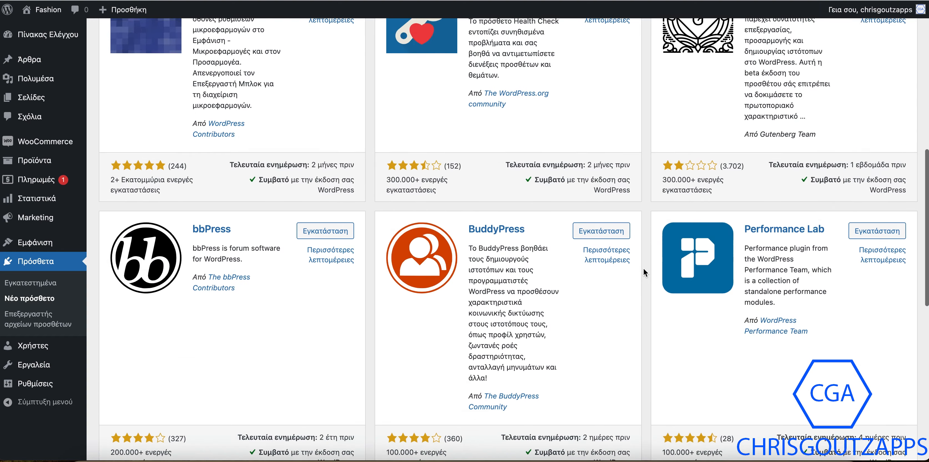
{"action": "scroll", "coordinate": [643, 269], "scroll_direction": "up", "scroll_amount": 15}
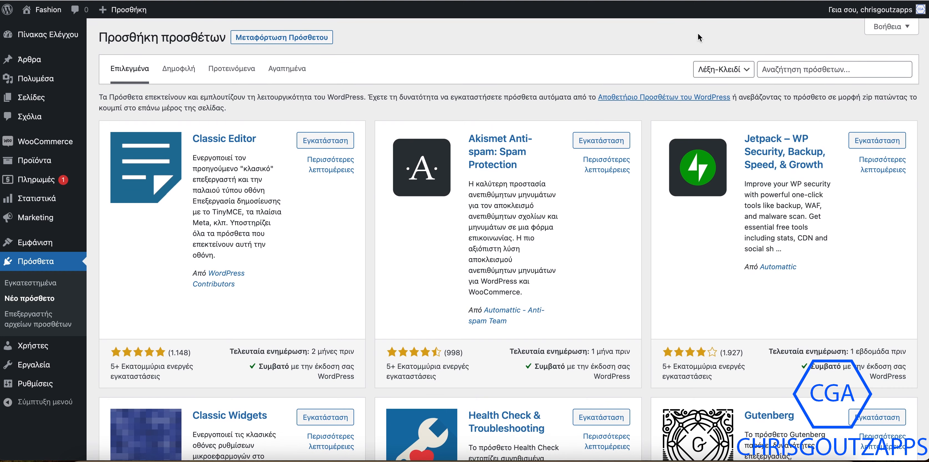
Step: Search the plugin directory for "updraftplus"
{"action": "left_click", "coordinate": [806, 71]}
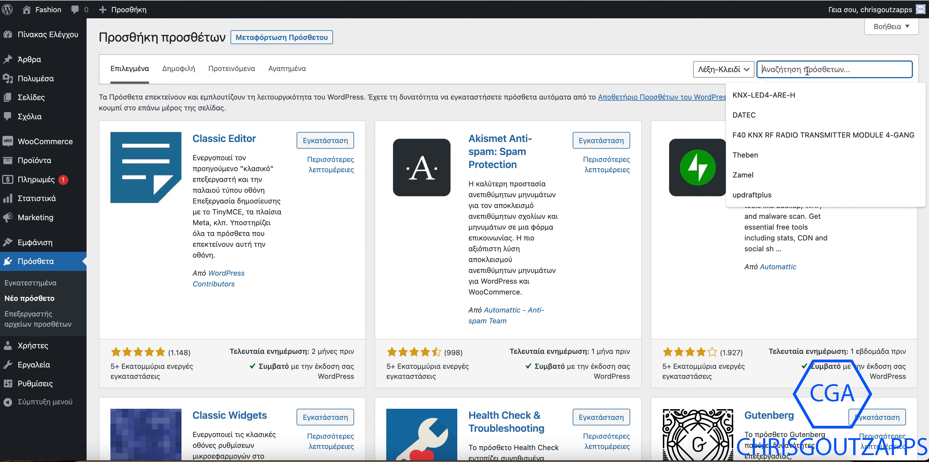
{"action": "type", "text": "up"}
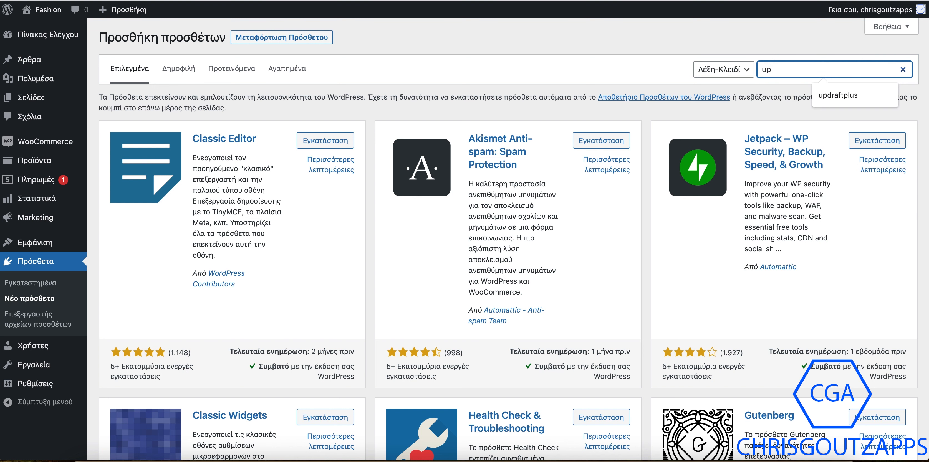
{"action": "type", "text": "draft"}
{"action": "key", "text": "Return"}
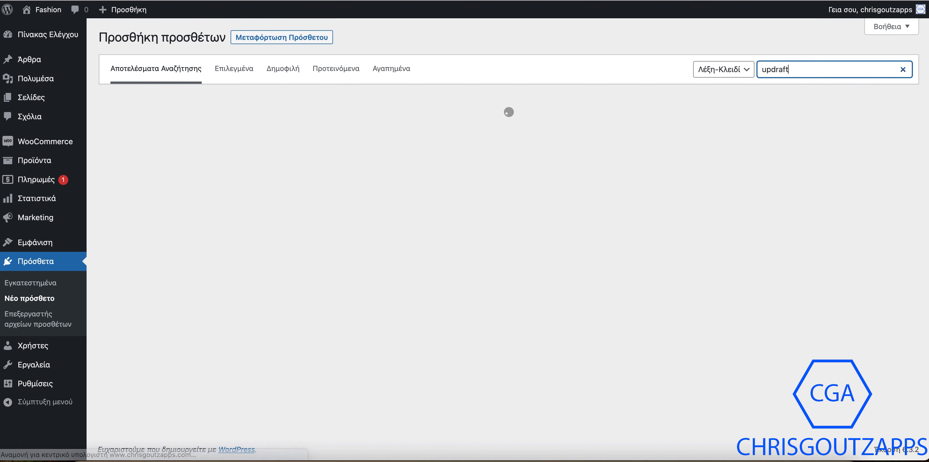
{"action": "type", "text": "p"}
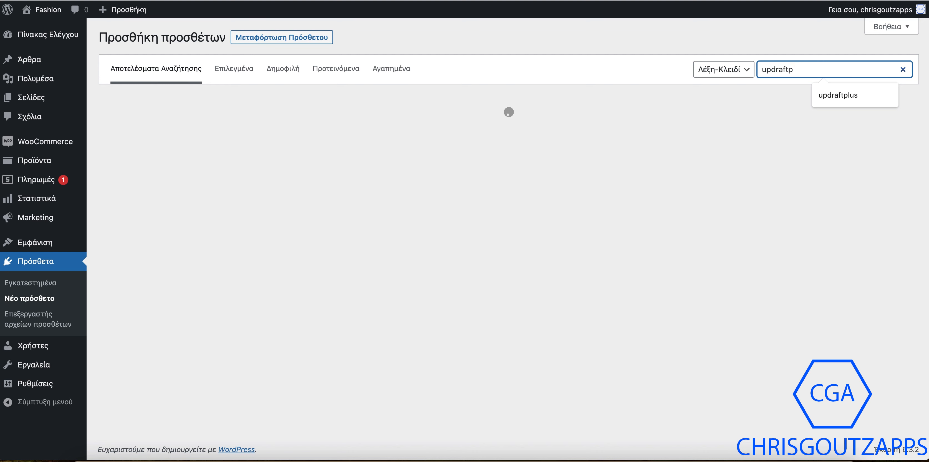
{"action": "type", "text": "lus"}
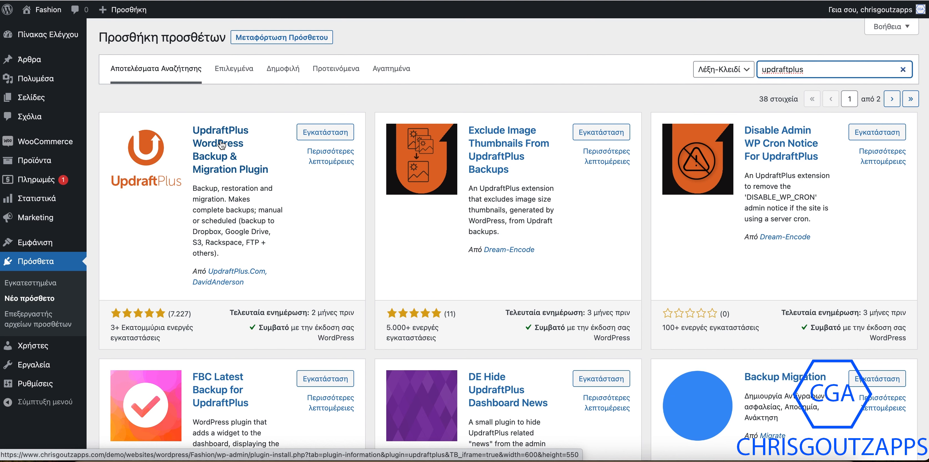
Step: Open the details of the UpdraftPlus WordPress Backup & Migration Plugin, read its description and follow the link to its plugin page
{"action": "left_click", "coordinate": [223, 150]}
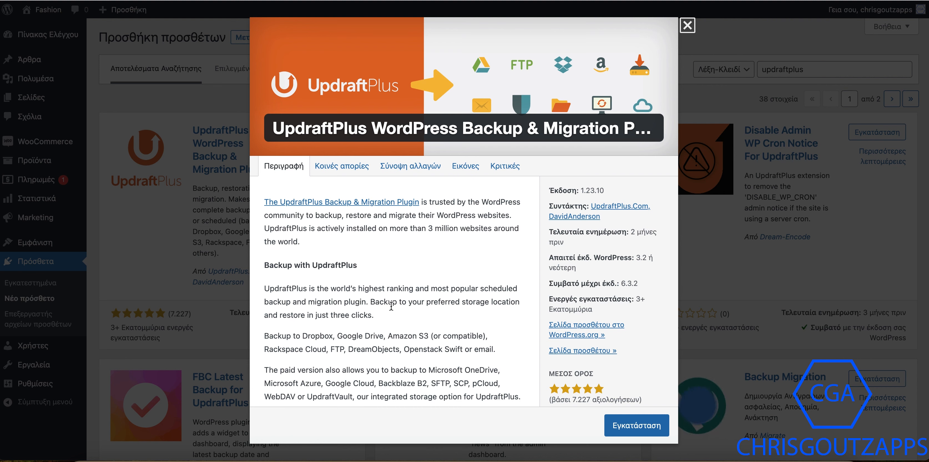
{"action": "scroll", "coordinate": [390, 306], "scroll_direction": "down", "scroll_amount": 5}
{"action": "scroll", "coordinate": [390, 306], "scroll_direction": "down", "scroll_amount": 8}
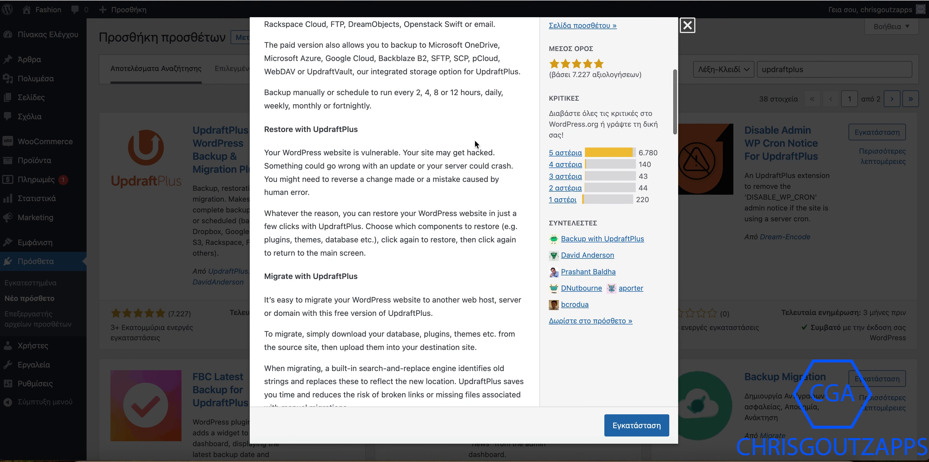
{"action": "scroll", "coordinate": [475, 139], "scroll_direction": "up", "scroll_amount": 6}
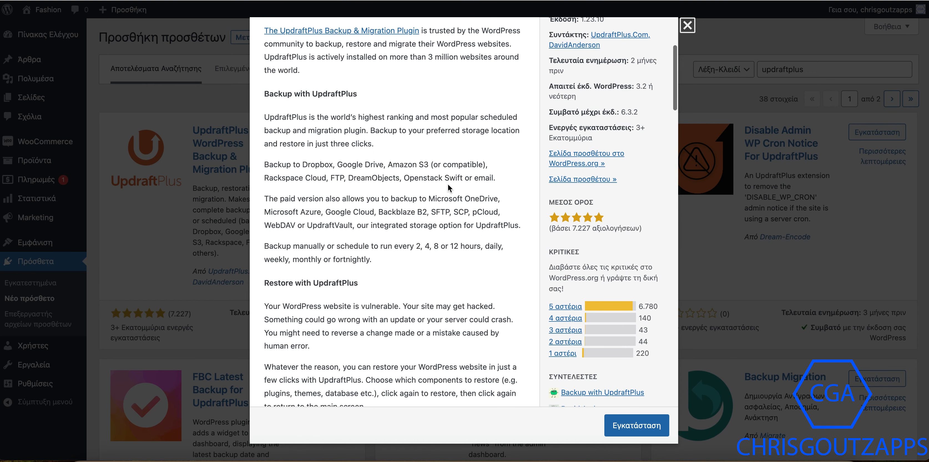
{"action": "scroll", "coordinate": [448, 185], "scroll_direction": "up", "scroll_amount": 4}
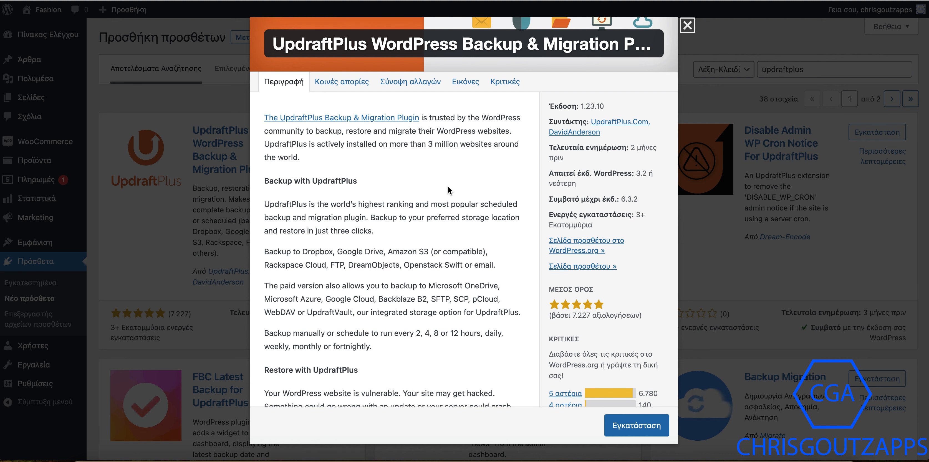
{"action": "scroll", "coordinate": [406, 266], "scroll_direction": "down", "scroll_amount": 5}
{"action": "scroll", "coordinate": [406, 266], "scroll_direction": "down", "scroll_amount": 10}
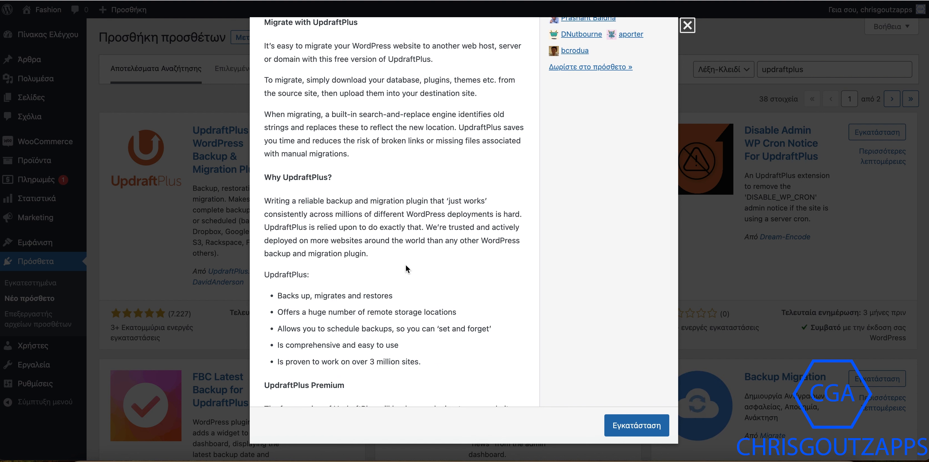
{"action": "scroll", "coordinate": [406, 268], "scroll_direction": "down", "scroll_amount": 5}
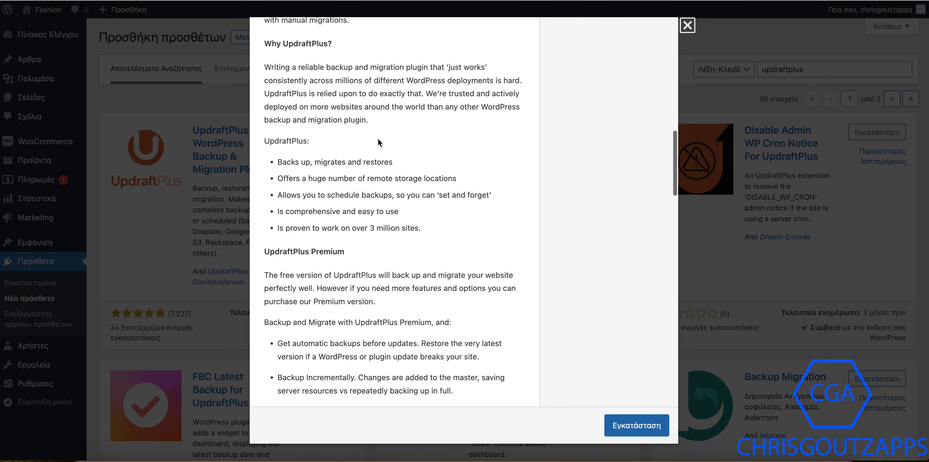
{"action": "scroll", "coordinate": [378, 312], "scroll_direction": "down", "scroll_amount": 8}
{"action": "scroll", "coordinate": [377, 313], "scroll_direction": "down", "scroll_amount": 9}
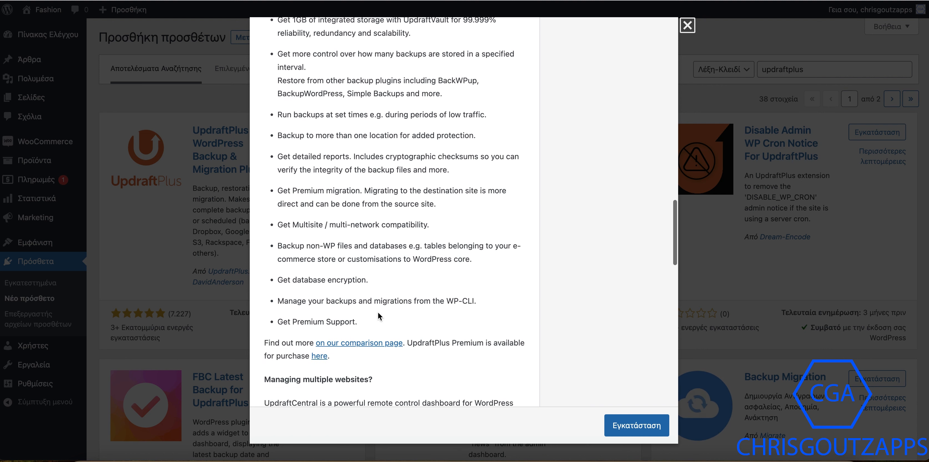
{"action": "scroll", "coordinate": [378, 314], "scroll_direction": "down", "scroll_amount": 9}
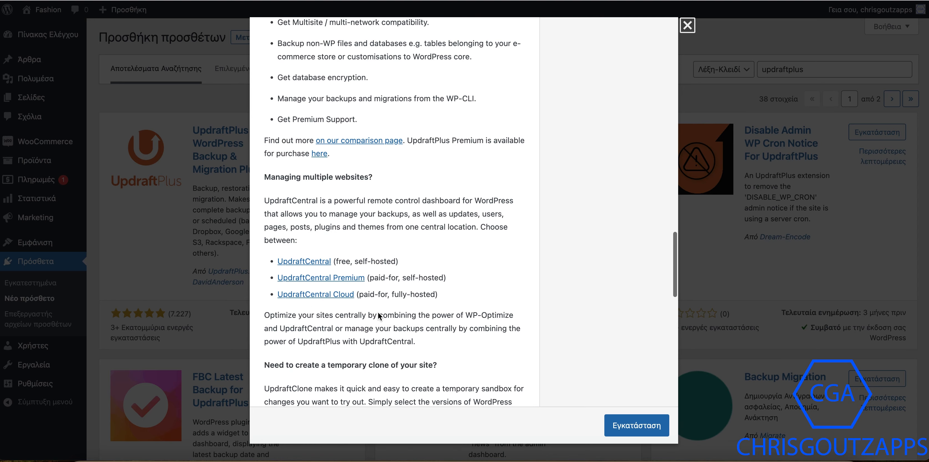
{"action": "scroll", "coordinate": [377, 311], "scroll_direction": "down", "scroll_amount": 4}
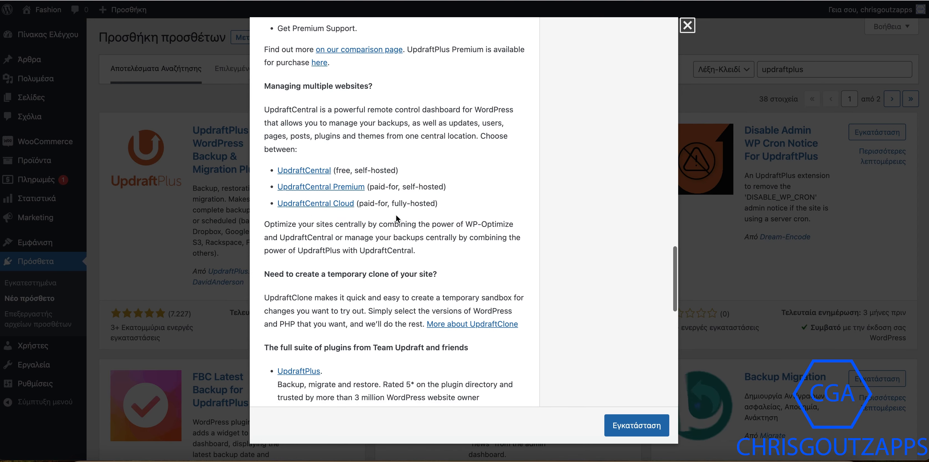
{"action": "scroll", "coordinate": [395, 214], "scroll_direction": "down", "scroll_amount": 17}
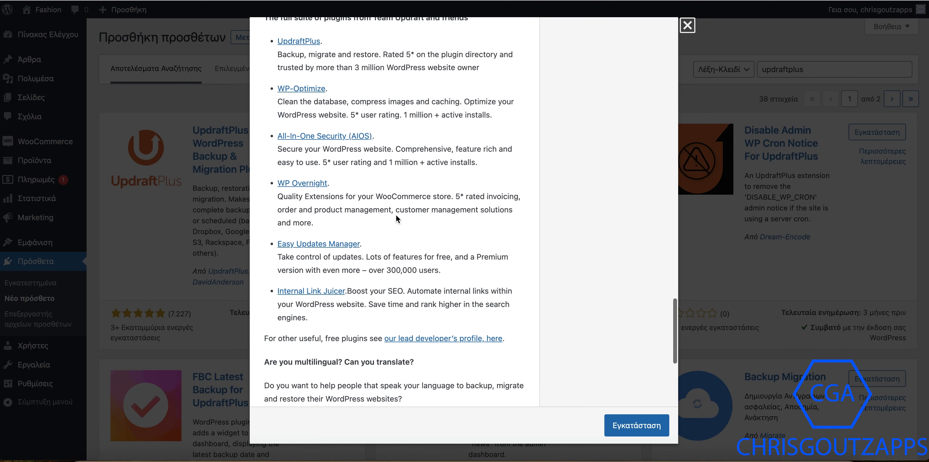
{"action": "scroll", "coordinate": [396, 214], "scroll_direction": "down", "scroll_amount": 3}
{"action": "scroll", "coordinate": [396, 214], "scroll_direction": "up", "scroll_amount": 20}
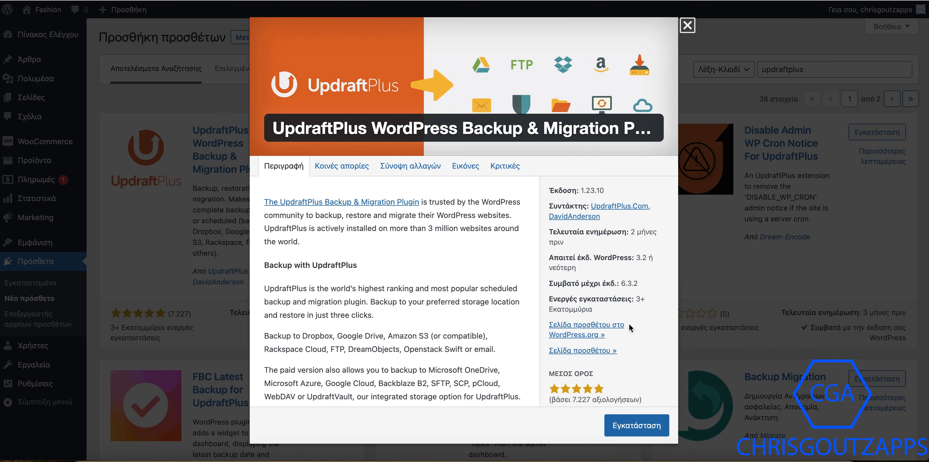
{"action": "left_click", "coordinate": [579, 352]}
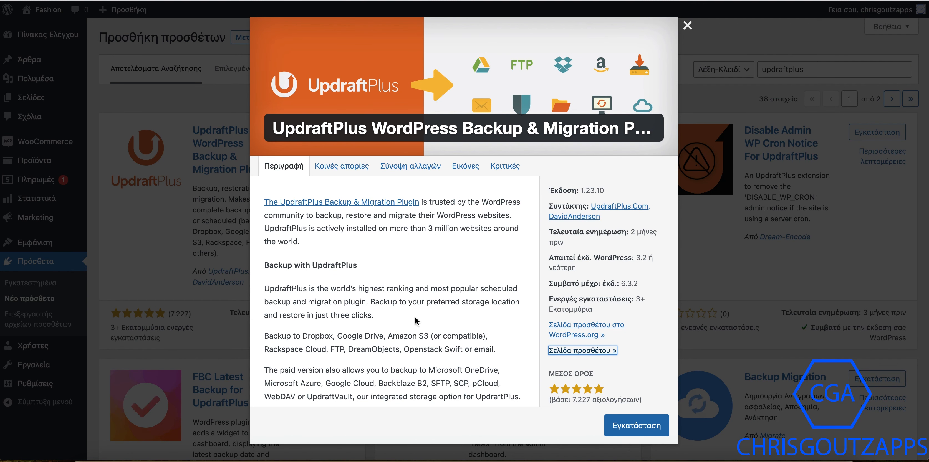
{"action": "scroll", "coordinate": [400, 333], "scroll_direction": "down", "scroll_amount": 3}
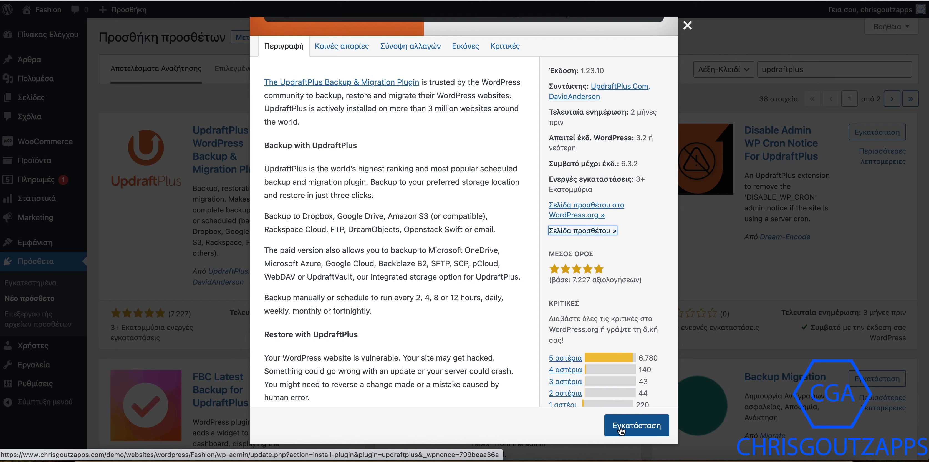
Step: Install and activate the UpdraftPlus WordPress Backup & Migration Plugin, and dismiss its welcome pop-up
{"action": "left_click", "coordinate": [634, 429]}
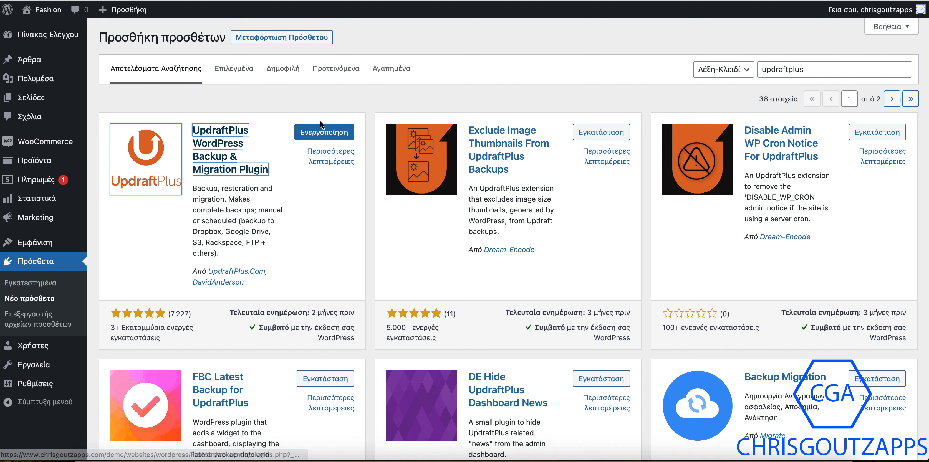
{"action": "left_click", "coordinate": [276, 112]}
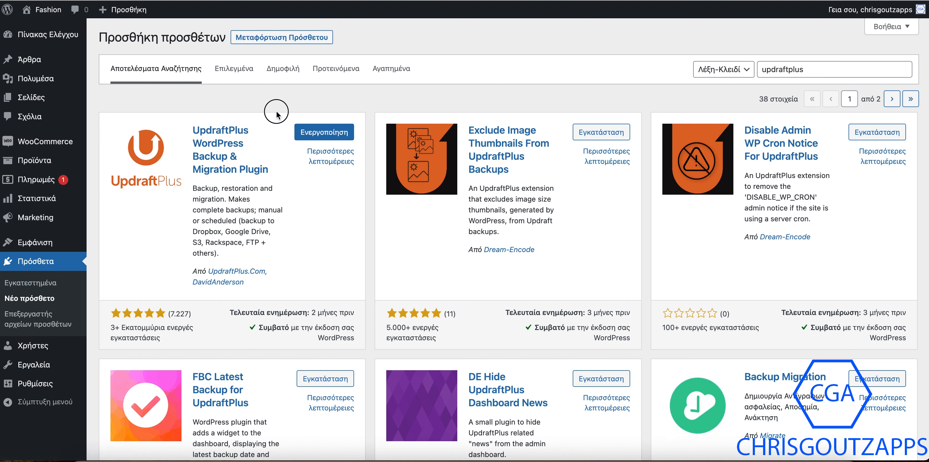
{"action": "left_click", "coordinate": [316, 136]}
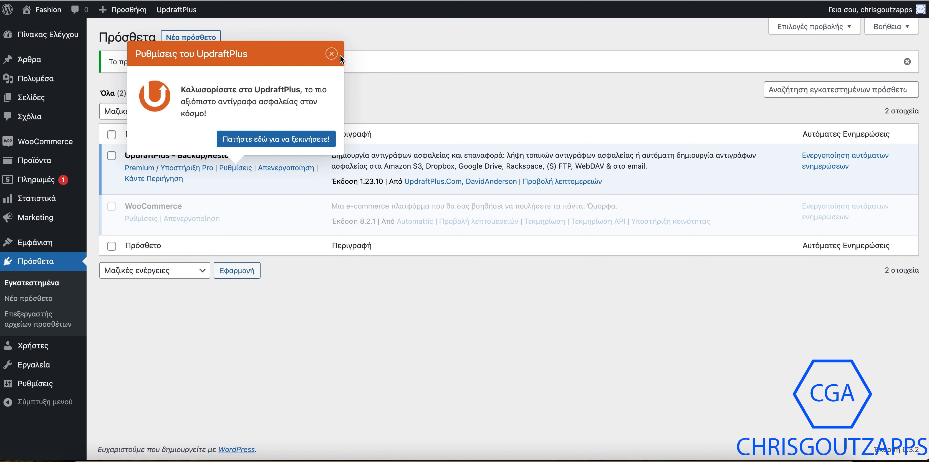
{"action": "left_click", "coordinate": [332, 54]}
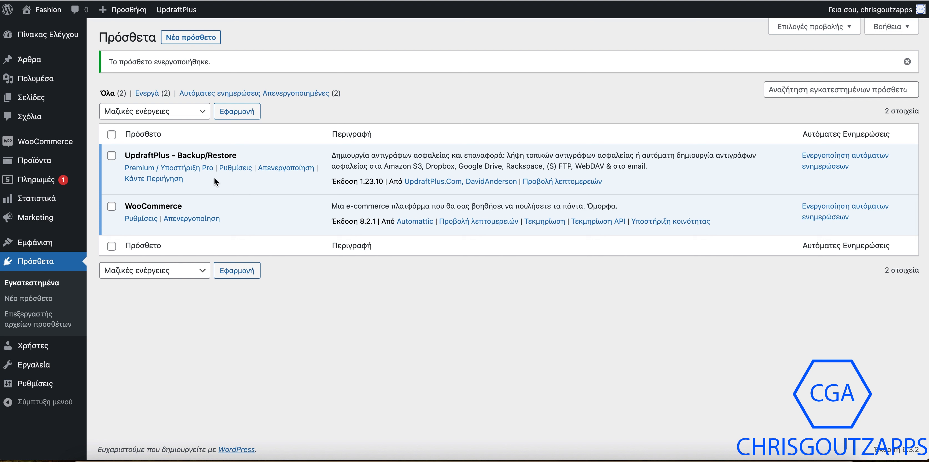
Step: Open the UpdraftPlus Backup/Restore page and look over the backup schedule, last log message and existing backups sections
{"action": "mouse_move", "coordinate": [72, 242]}
{"action": "mouse_move", "coordinate": [44, 385]}
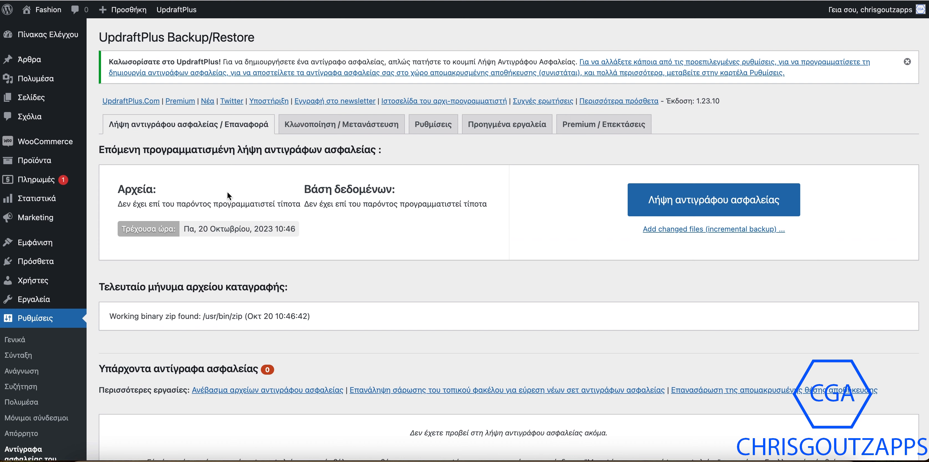
{"action": "scroll", "coordinate": [227, 191], "scroll_direction": "down", "scroll_amount": 3}
{"action": "scroll", "coordinate": [227, 190], "scroll_direction": "up", "scroll_amount": 3}
{"action": "scroll", "coordinate": [268, 206], "scroll_direction": "down", "scroll_amount": 3}
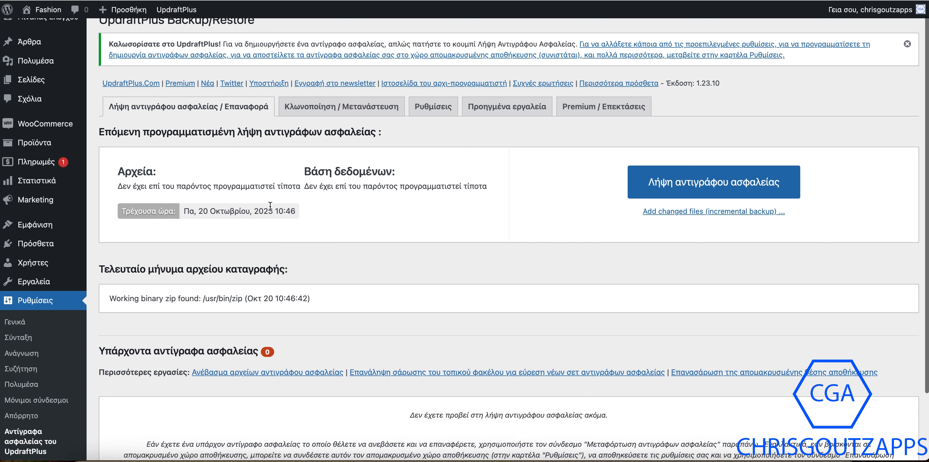
{"action": "scroll", "coordinate": [271, 207], "scroll_direction": "up", "scroll_amount": 3}
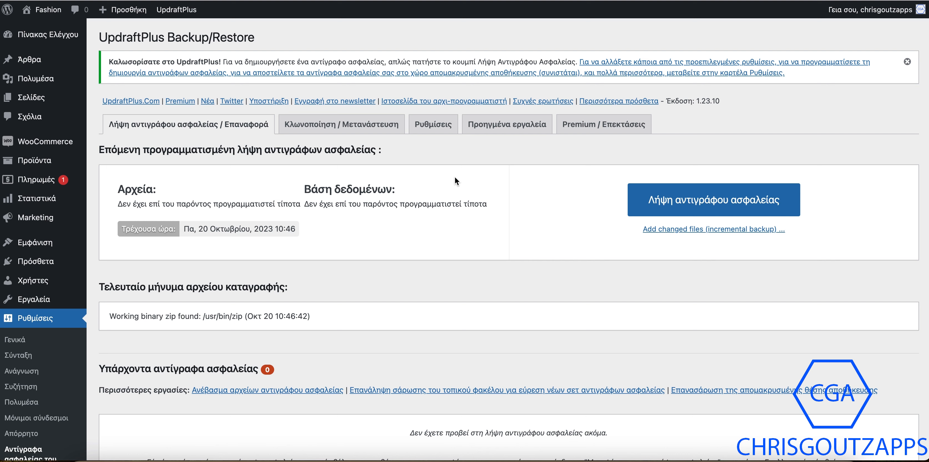
Step: Open the UpdraftPlus settings and review the schedule, remote storage, file exclusion and e-mail report options
{"action": "left_click", "coordinate": [434, 129]}
{"action": "scroll", "coordinate": [407, 296], "scroll_direction": "down", "scroll_amount": 2}
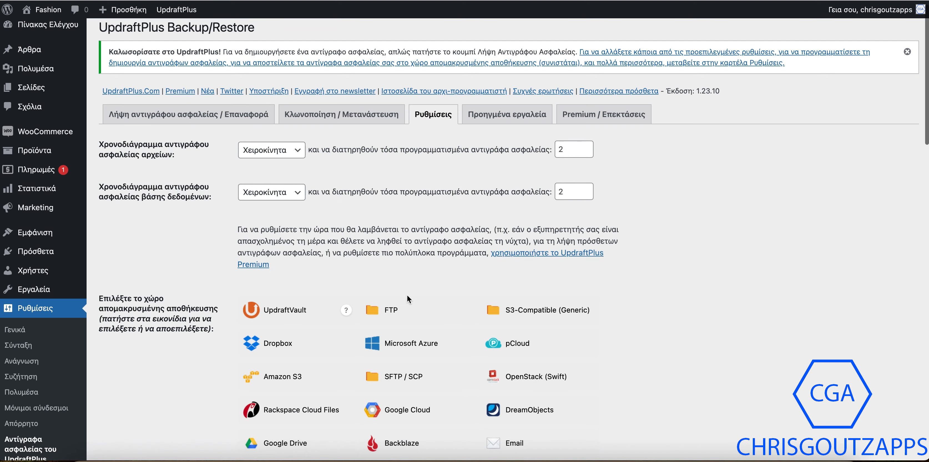
{"action": "scroll", "coordinate": [406, 295], "scroll_direction": "down", "scroll_amount": 20}
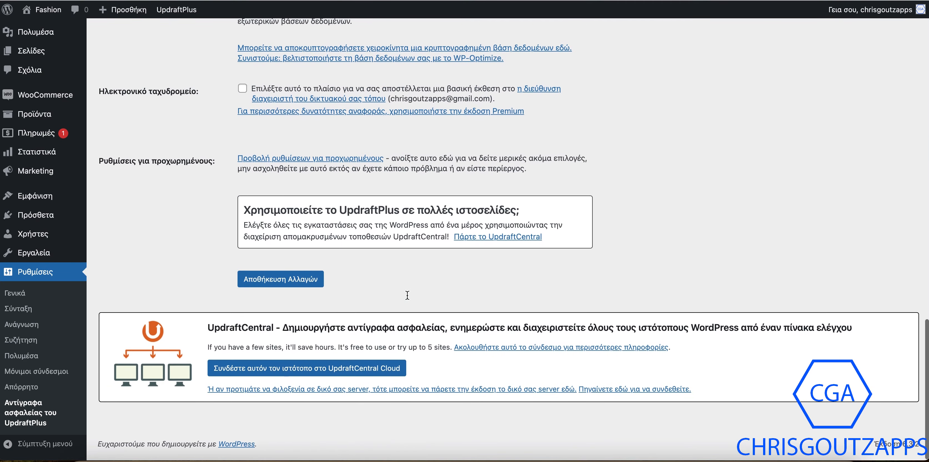
{"action": "scroll", "coordinate": [407, 295], "scroll_direction": "up", "scroll_amount": 10}
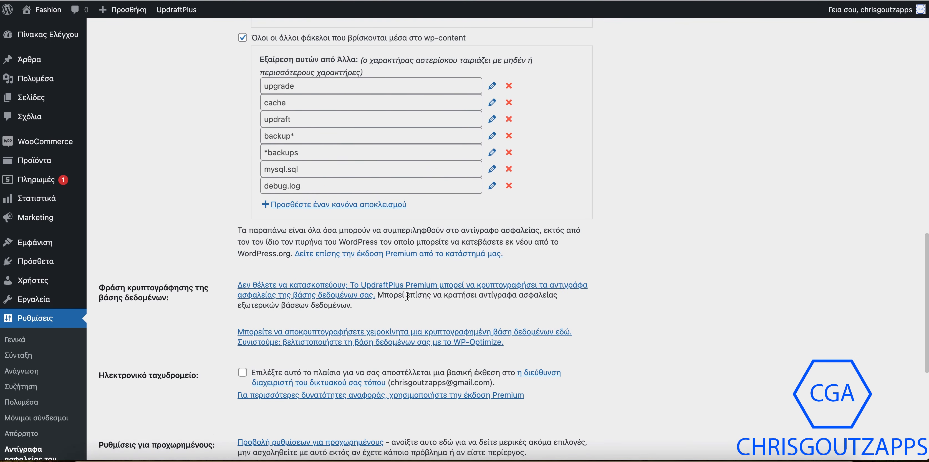
{"action": "scroll", "coordinate": [406, 296], "scroll_direction": "up", "scroll_amount": 20}
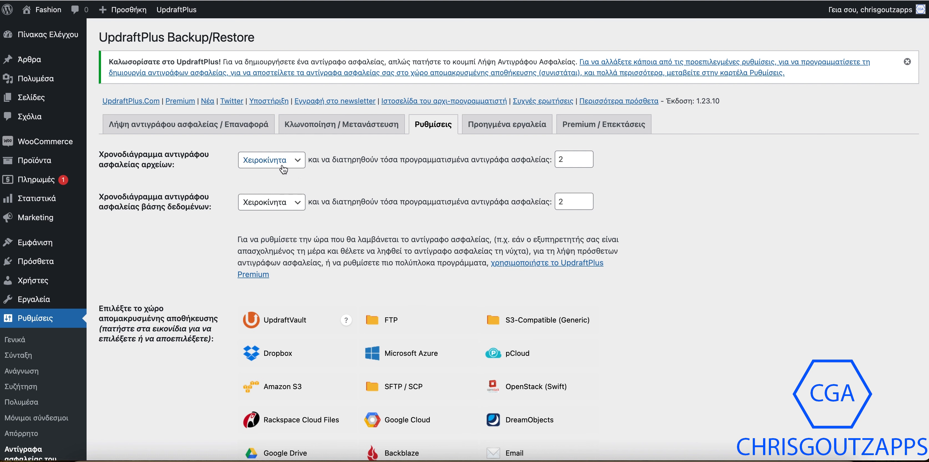
Step: Set both the files backup schedule and the database backup schedule to Daily in the UpdraftPlus settings
{"action": "left_click", "coordinate": [263, 161]}
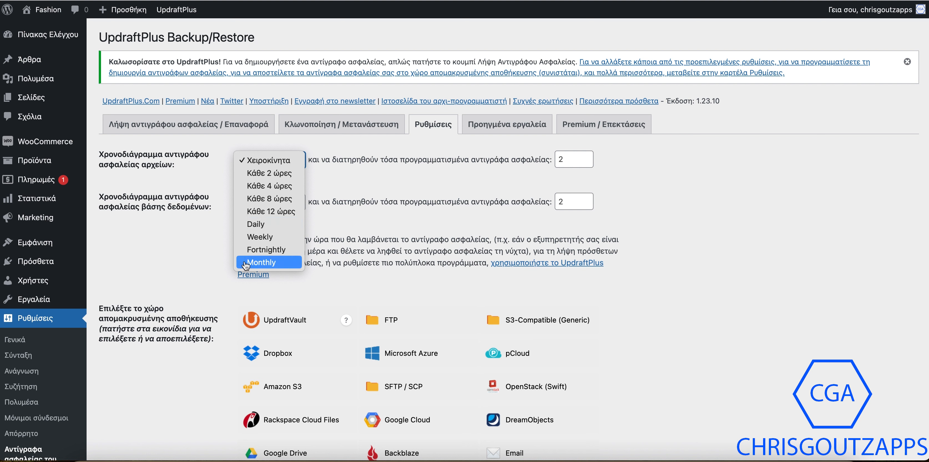
{"action": "left_click", "coordinate": [252, 224]}
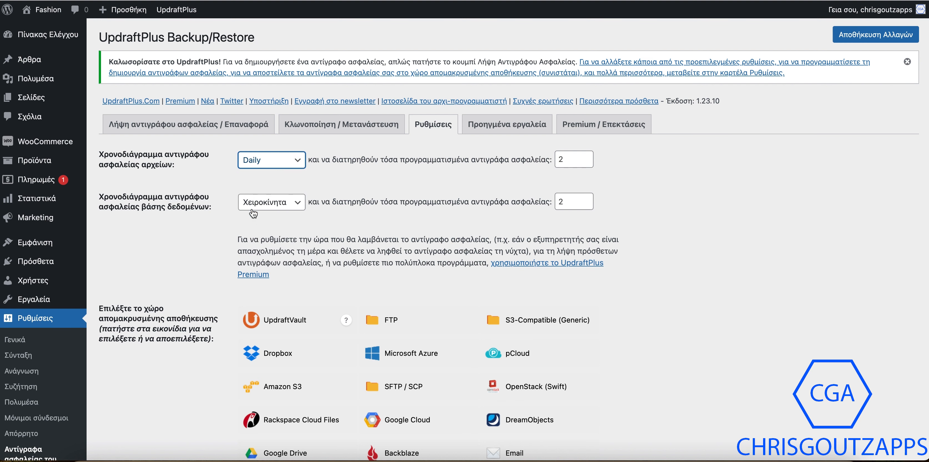
{"action": "left_click", "coordinate": [264, 202]}
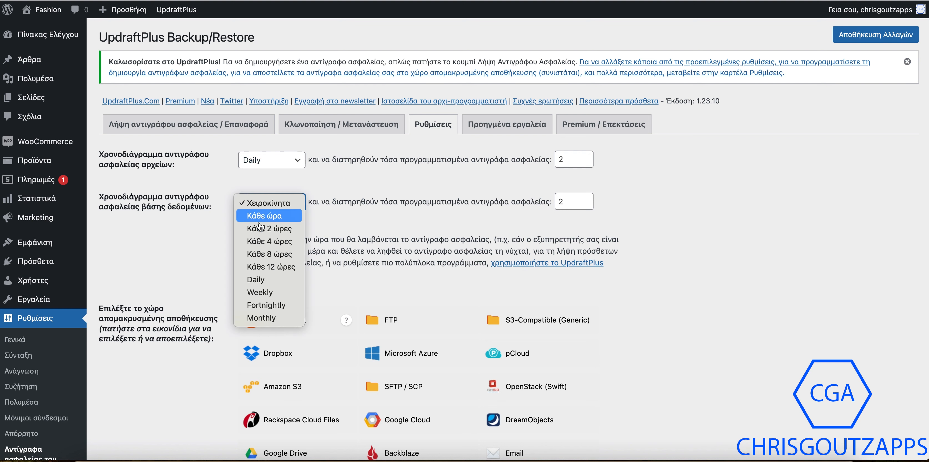
{"action": "left_click", "coordinate": [253, 280]}
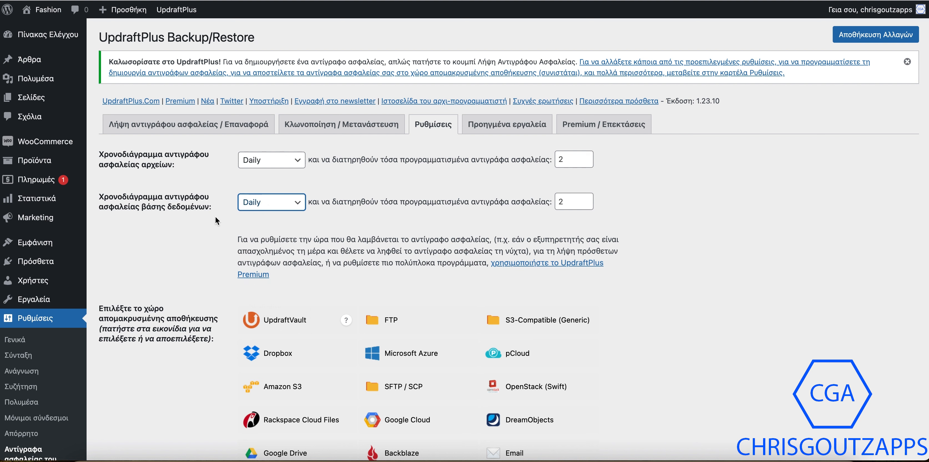
{"action": "left_click", "coordinate": [256, 217]}
Step: Review the remote storage, included files and e-mail report options, and save the changes to the UpdraftPlus settings
{"action": "scroll", "coordinate": [195, 263], "scroll_direction": "down", "scroll_amount": 4}
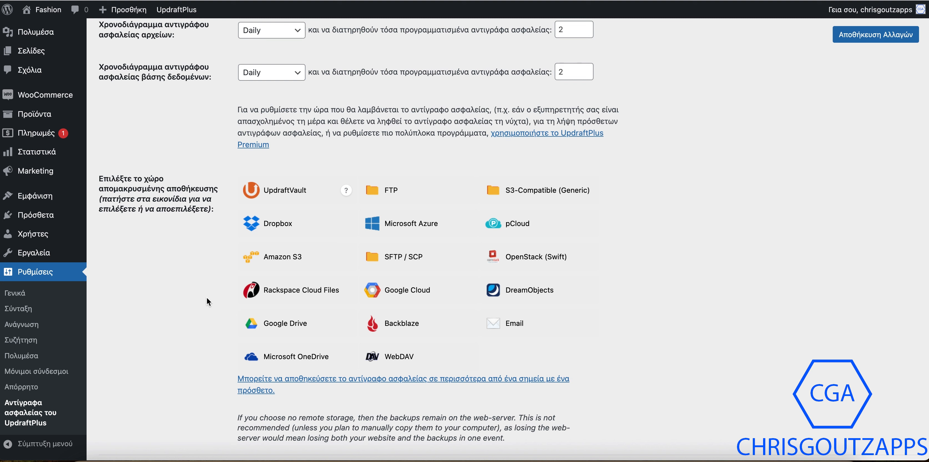
{"action": "scroll", "coordinate": [206, 298], "scroll_direction": "down", "scroll_amount": 5}
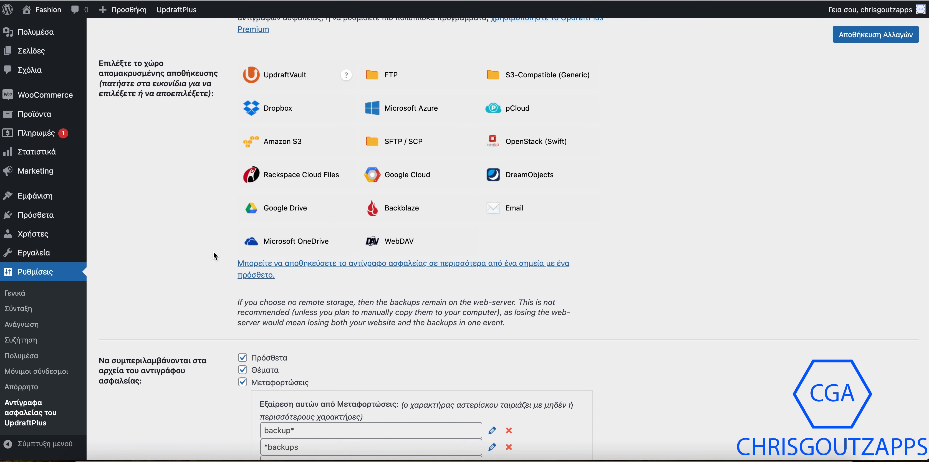
{"action": "scroll", "coordinate": [198, 264], "scroll_direction": "down", "scroll_amount": 7}
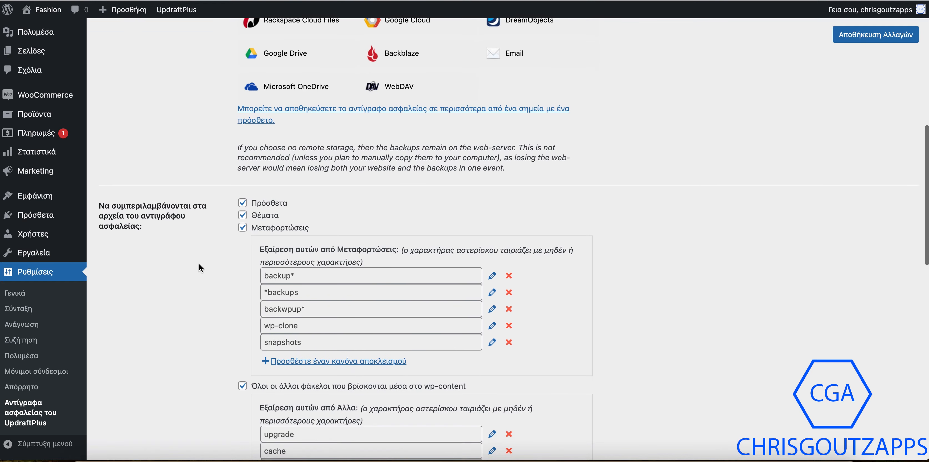
{"action": "scroll", "coordinate": [199, 265], "scroll_direction": "down", "scroll_amount": 16}
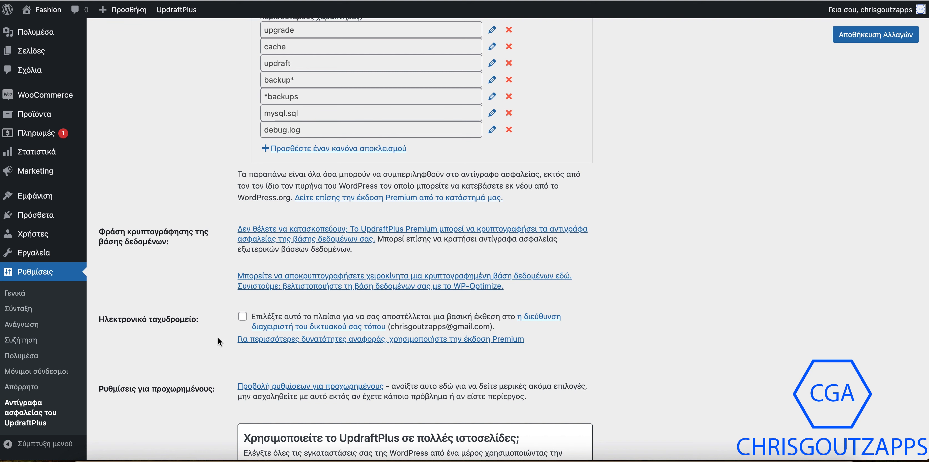
{"action": "scroll", "coordinate": [219, 337], "scroll_direction": "down", "scroll_amount": 5}
{"action": "scroll", "coordinate": [218, 338], "scroll_direction": "down", "scroll_amount": 1}
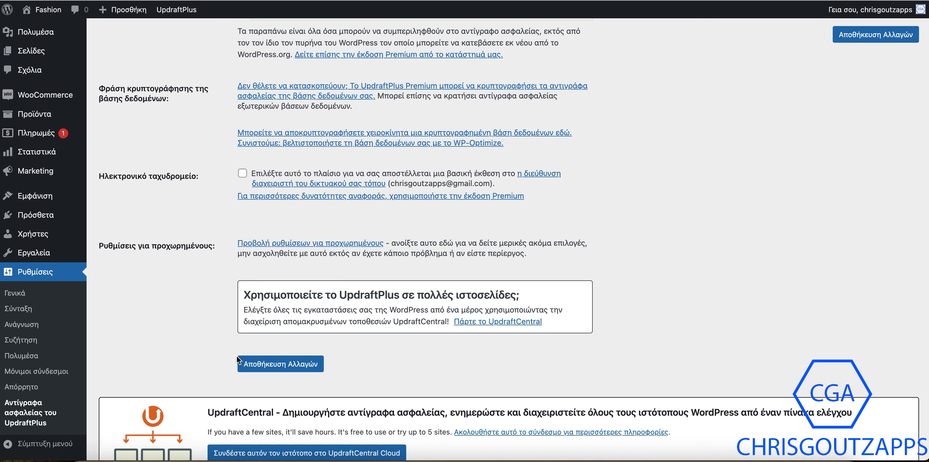
{"action": "left_click", "coordinate": [273, 369]}
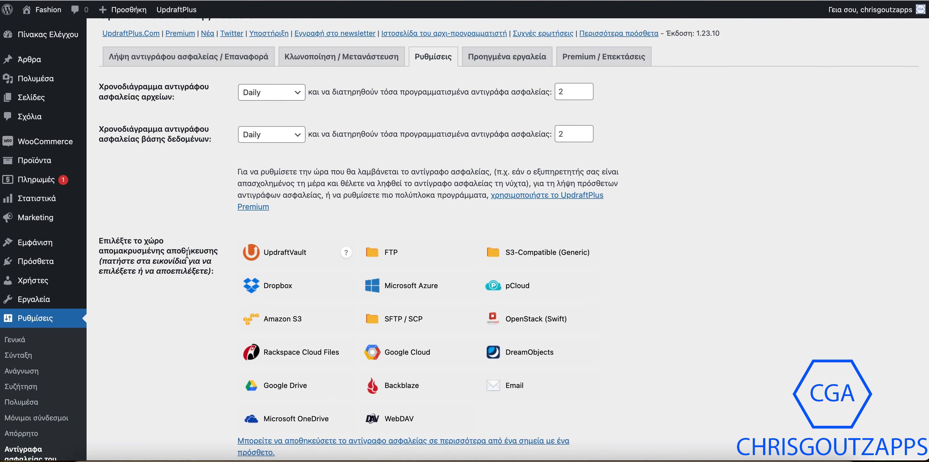
Step: Open the Premium / Extensions page and read the free versus Premium features comparison through to the other Updraft team plugins
{"action": "scroll", "coordinate": [186, 254], "scroll_direction": "up", "scroll_amount": 1}
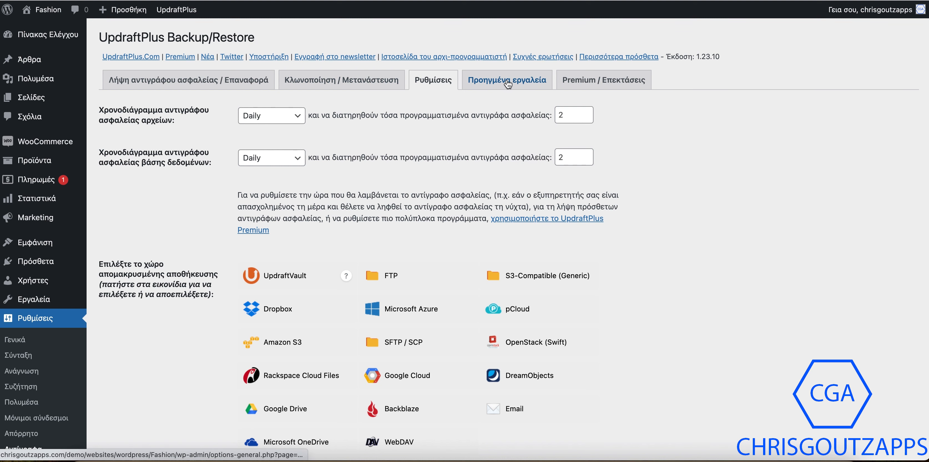
{"action": "left_click", "coordinate": [598, 84]}
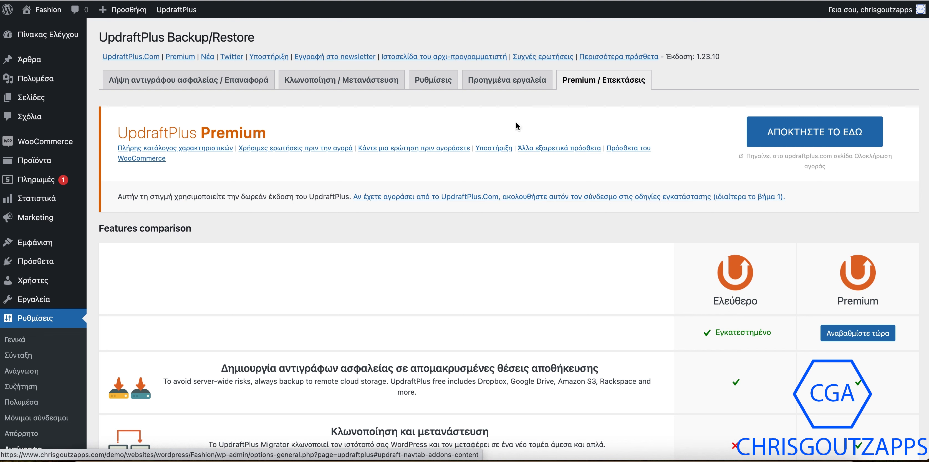
{"action": "scroll", "coordinate": [378, 228], "scroll_direction": "down", "scroll_amount": 4}
{"action": "scroll", "coordinate": [377, 225], "scroll_direction": "up", "scroll_amount": 2}
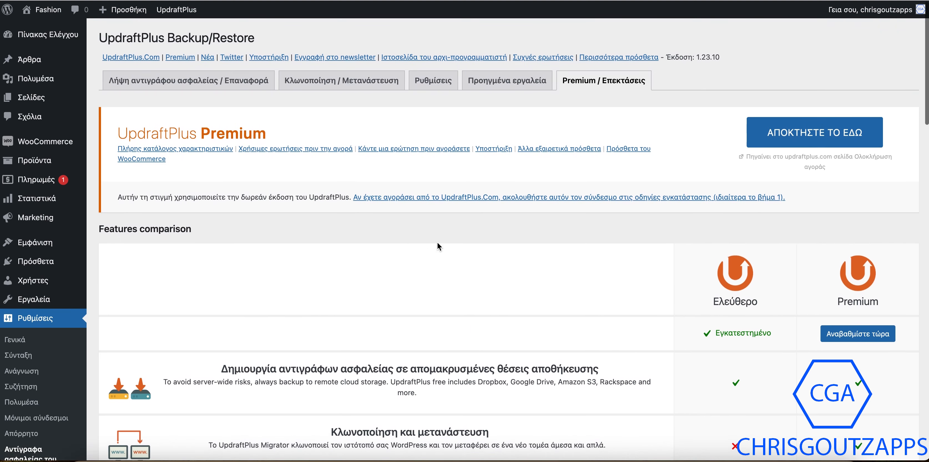
{"action": "scroll", "coordinate": [497, 272], "scroll_direction": "down", "scroll_amount": 15}
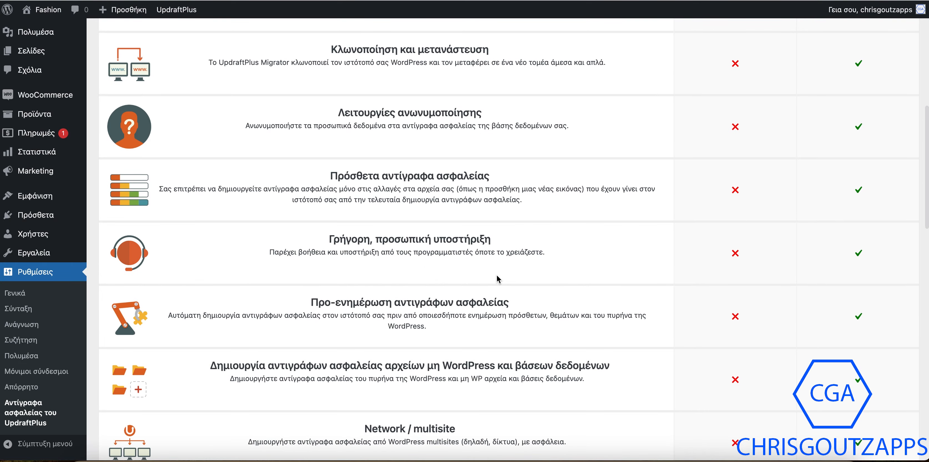
{"action": "scroll", "coordinate": [381, 264], "scroll_direction": "down", "scroll_amount": 10}
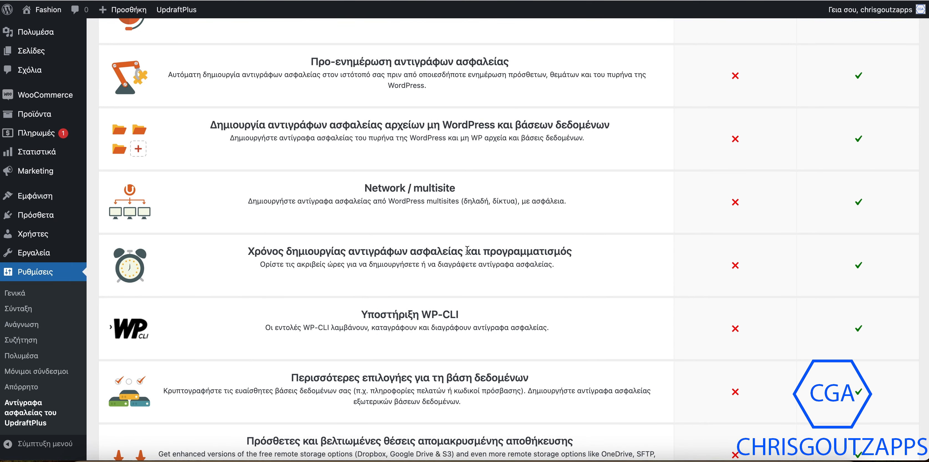
{"action": "scroll", "coordinate": [512, 267], "scroll_direction": "down", "scroll_amount": 4}
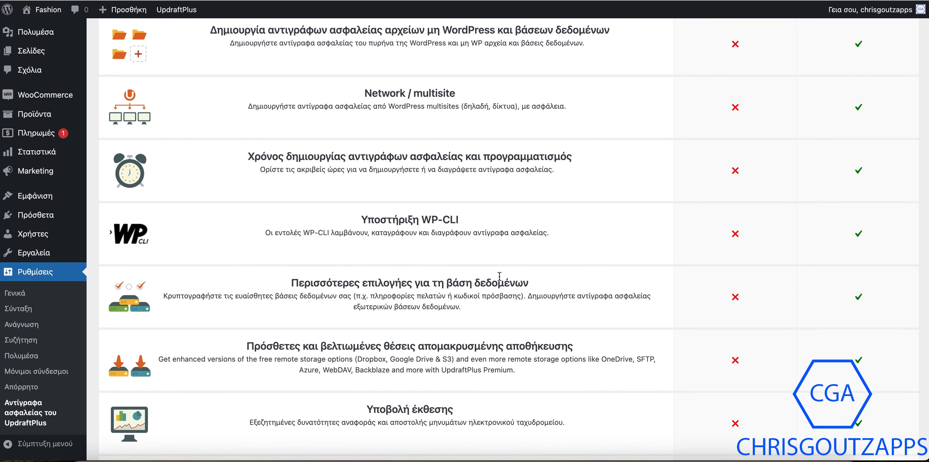
{"action": "scroll", "coordinate": [504, 256], "scroll_direction": "down", "scroll_amount": 6}
{"action": "scroll", "coordinate": [499, 280], "scroll_direction": "down", "scroll_amount": 5}
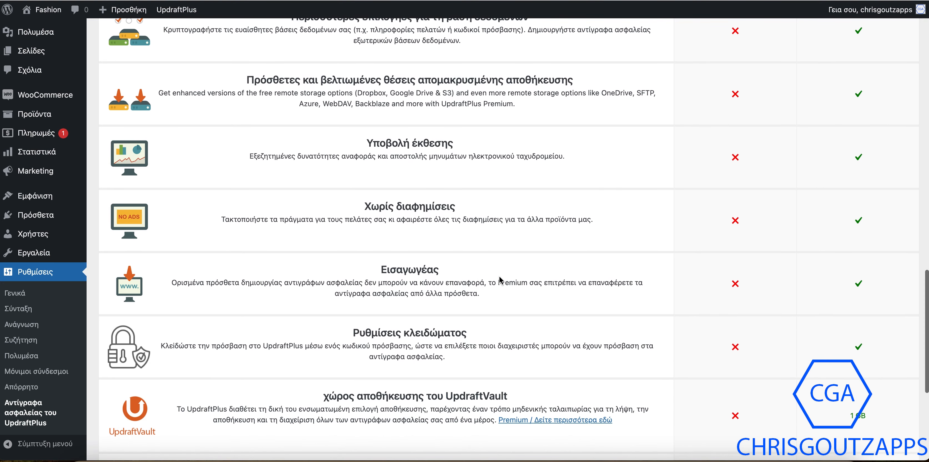
{"action": "scroll", "coordinate": [500, 279], "scroll_direction": "down", "scroll_amount": 4}
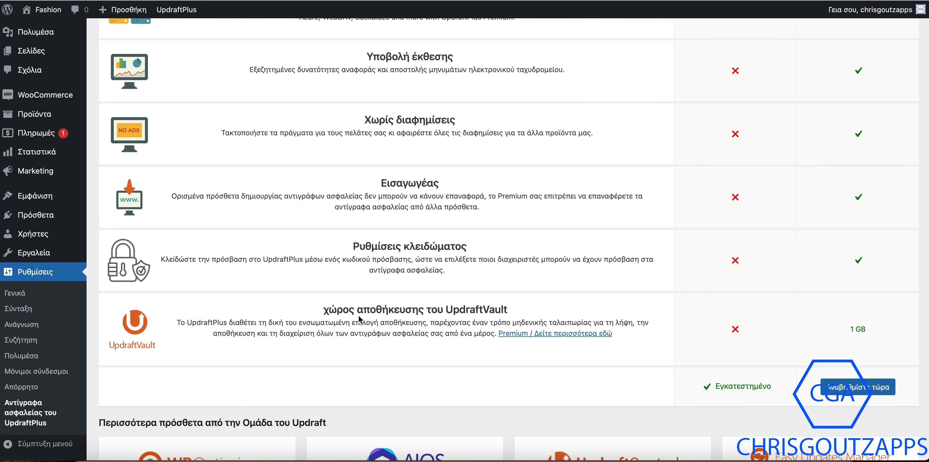
{"action": "scroll", "coordinate": [466, 253], "scroll_direction": "down", "scroll_amount": 5}
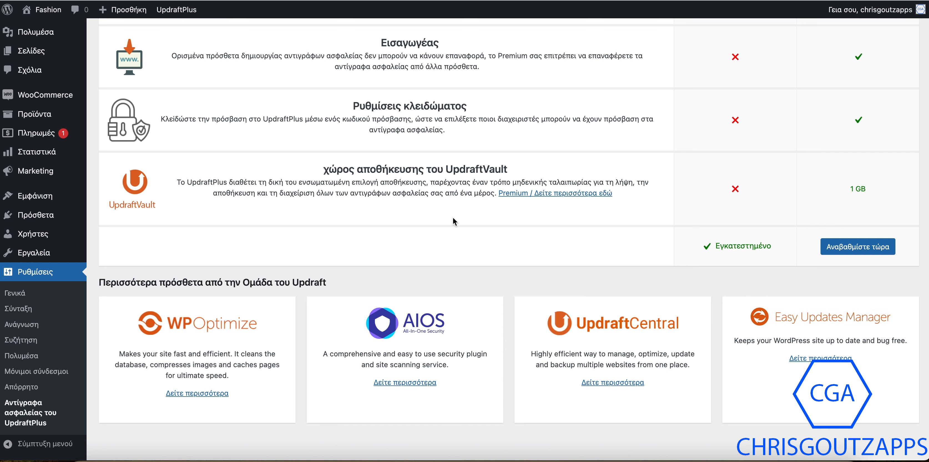
{"action": "scroll", "coordinate": [452, 216], "scroll_direction": "down", "scroll_amount": 1}
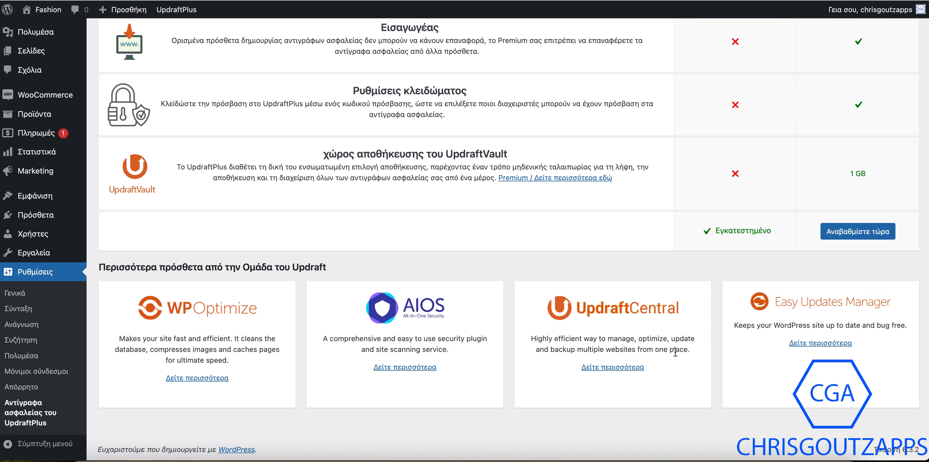
Step: Go back over the features comparison, rechecking the Premium-only backup features and the UpdraftPlus Premium offer
{"action": "scroll", "coordinate": [672, 355], "scroll_direction": "up", "scroll_amount": 3}
{"action": "scroll", "coordinate": [672, 355], "scroll_direction": "up", "scroll_amount": 5}
{"action": "scroll", "coordinate": [669, 260], "scroll_direction": "up", "scroll_amount": 10}
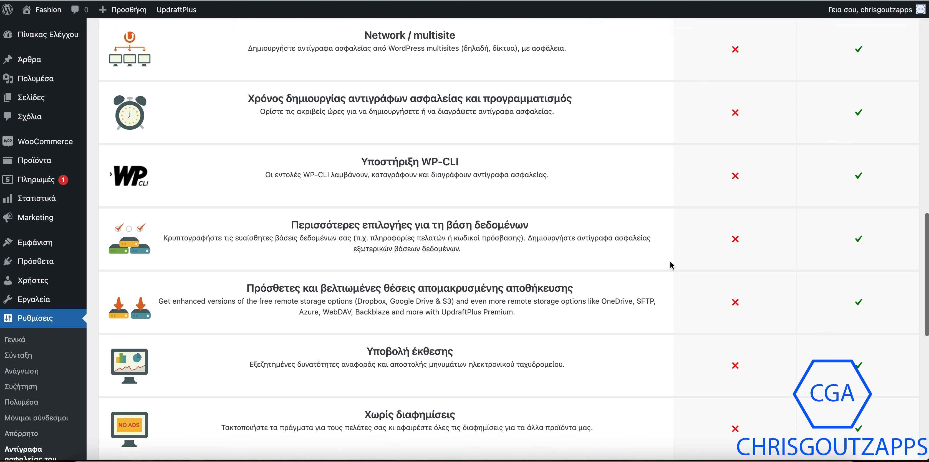
{"action": "scroll", "coordinate": [670, 260], "scroll_direction": "up", "scroll_amount": 15}
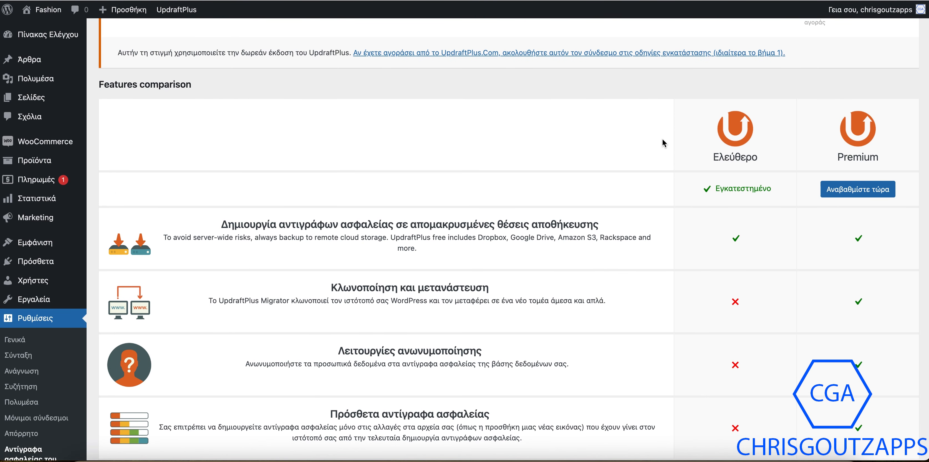
{"action": "scroll", "coordinate": [661, 138], "scroll_direction": "up", "scroll_amount": 3}
{"action": "scroll", "coordinate": [668, 192], "scroll_direction": "down", "scroll_amount": 3}
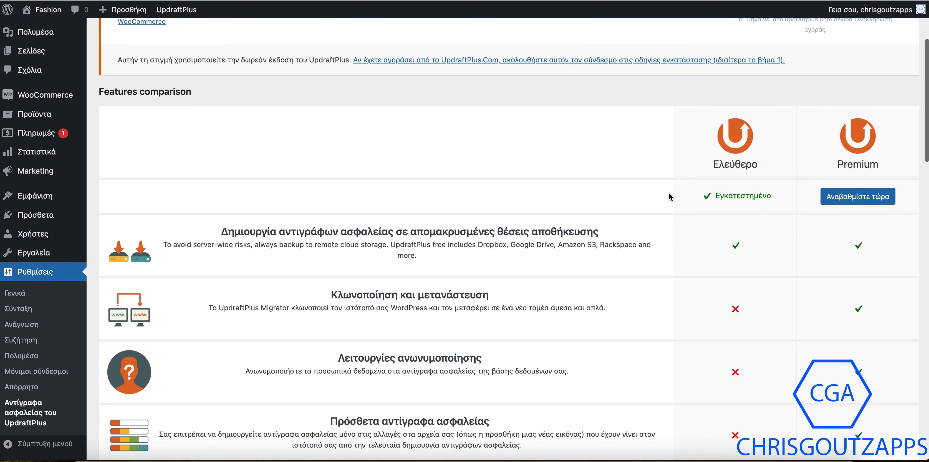
{"action": "scroll", "coordinate": [642, 239], "scroll_direction": "down", "scroll_amount": 2}
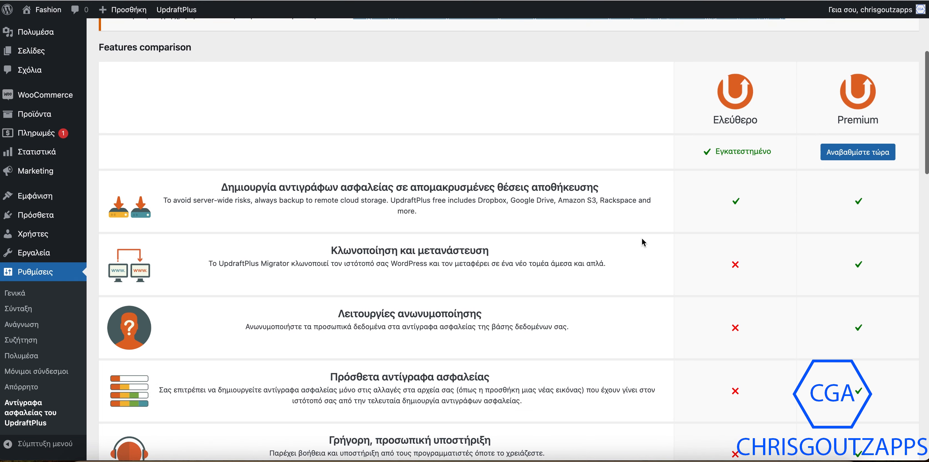
{"action": "scroll", "coordinate": [583, 190], "scroll_direction": "up", "scroll_amount": 5}
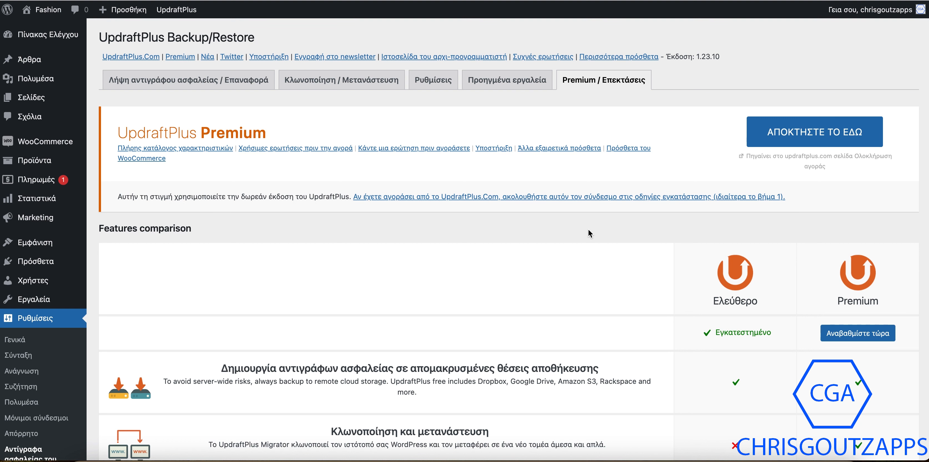
{"action": "scroll", "coordinate": [588, 231], "scroll_direction": "down", "scroll_amount": 10}
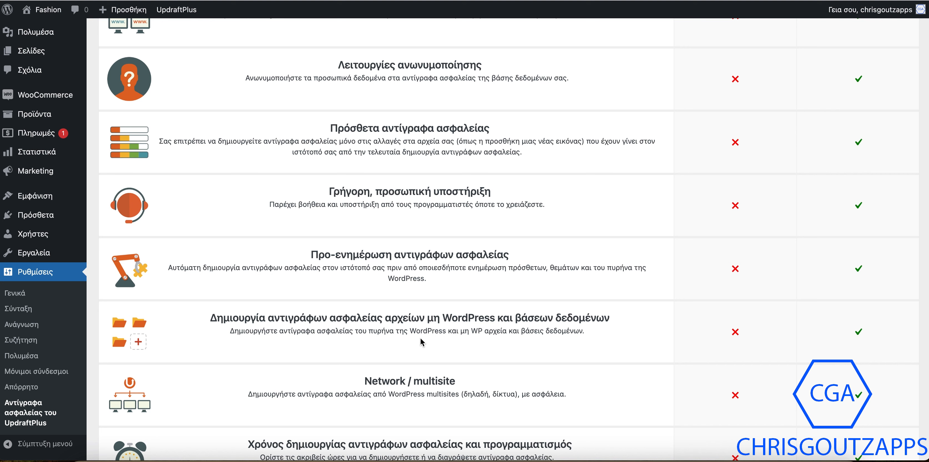
{"action": "scroll", "coordinate": [420, 339], "scroll_direction": "down", "scroll_amount": 2}
{"action": "scroll", "coordinate": [387, 348], "scroll_direction": "down", "scroll_amount": 2}
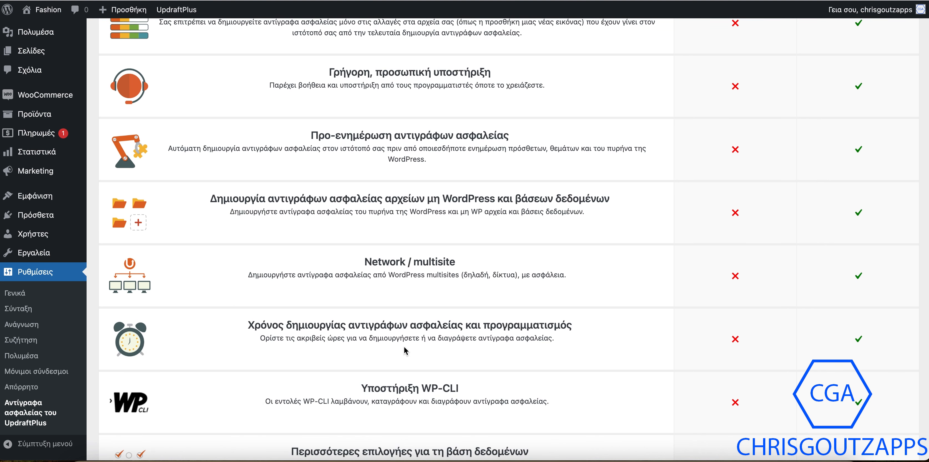
{"action": "scroll", "coordinate": [404, 319], "scroll_direction": "up", "scroll_amount": 15}
{"action": "scroll", "coordinate": [403, 319], "scroll_direction": "up", "scroll_amount": 3}
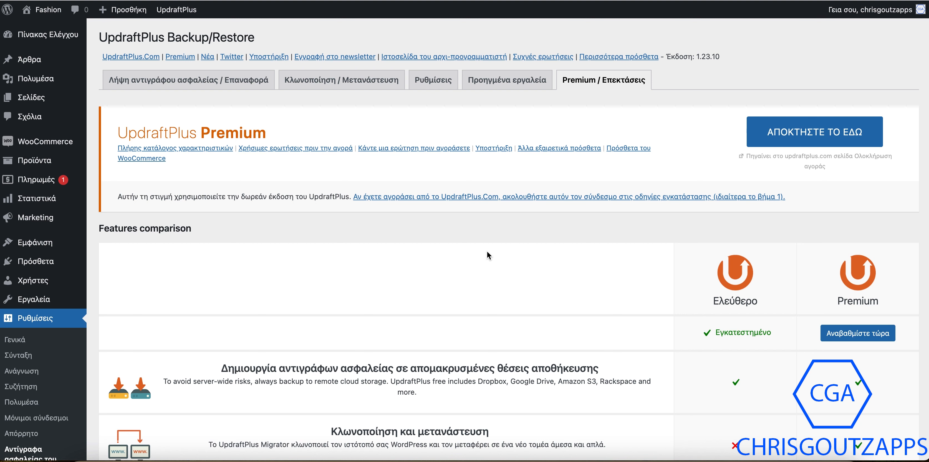
{"action": "scroll", "coordinate": [487, 254], "scroll_direction": "down", "scroll_amount": 1}
{"action": "scroll", "coordinate": [487, 251], "scroll_direction": "up", "scroll_amount": 1}
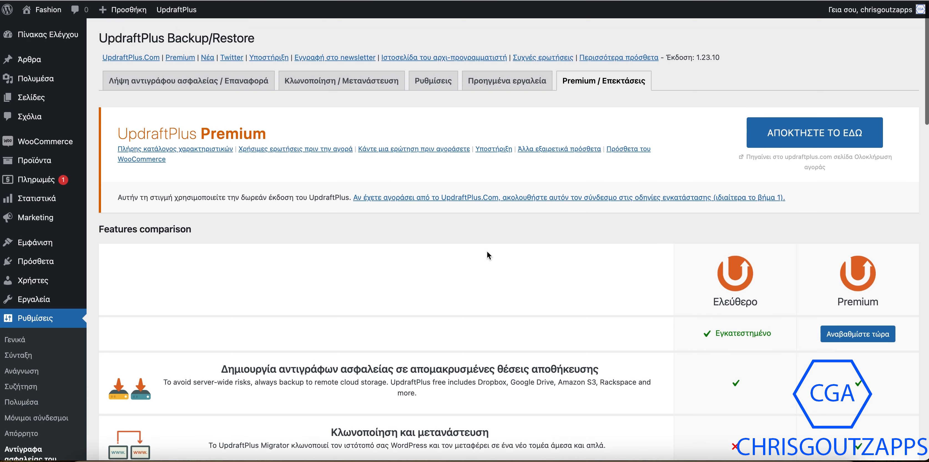